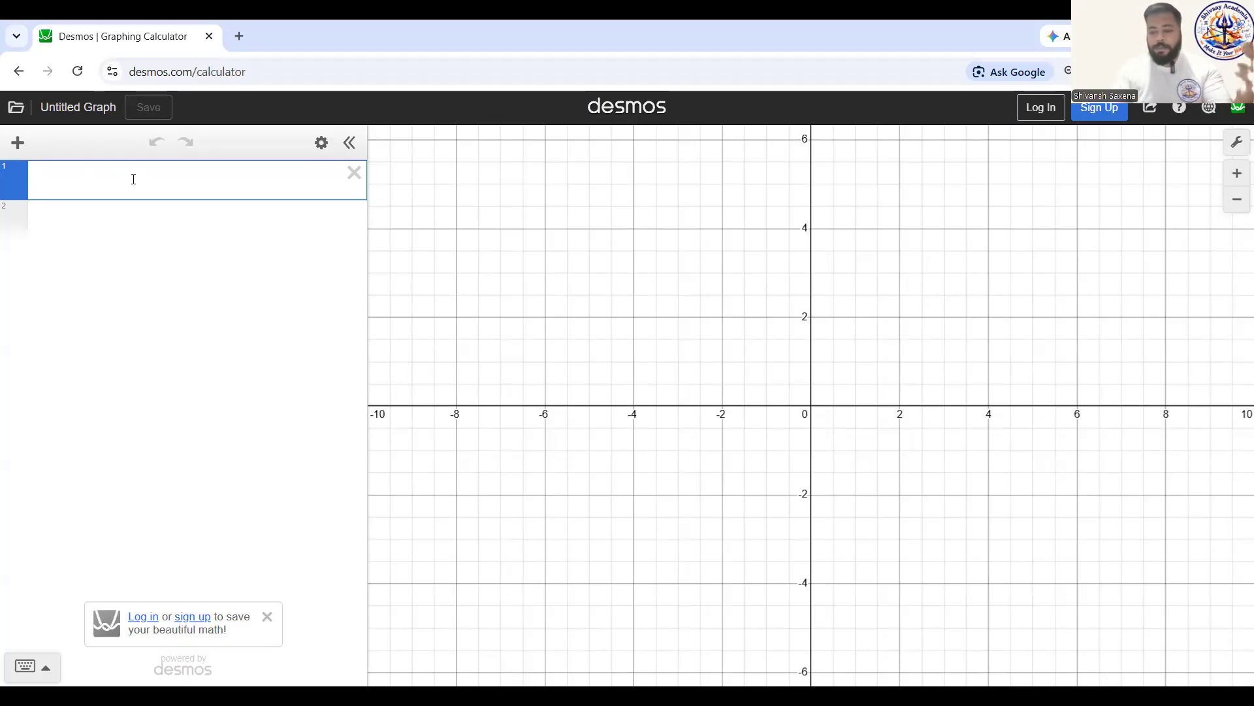
Step: Plot the points (2,3) and (4,-9) as two separate expressions
{"action": "type", "text": "(2,3)"}
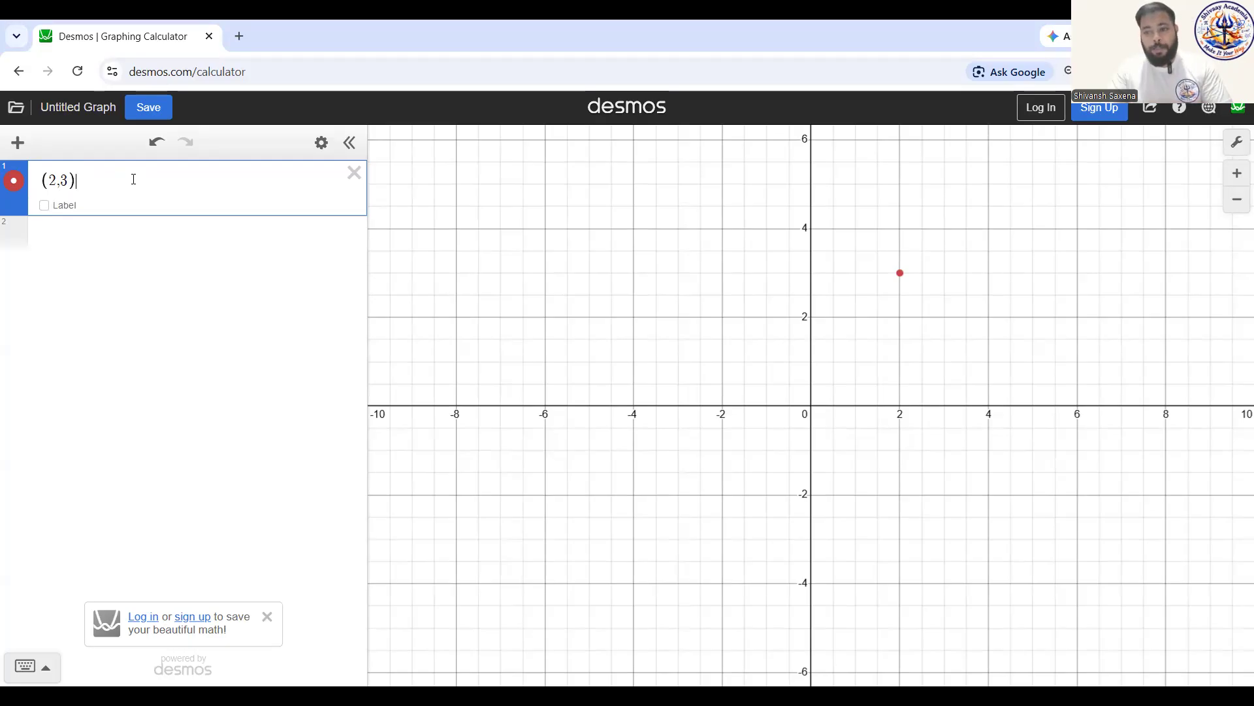
{"action": "left_click", "coordinate": [134, 234]}
{"action": "type", "text": "(4"}
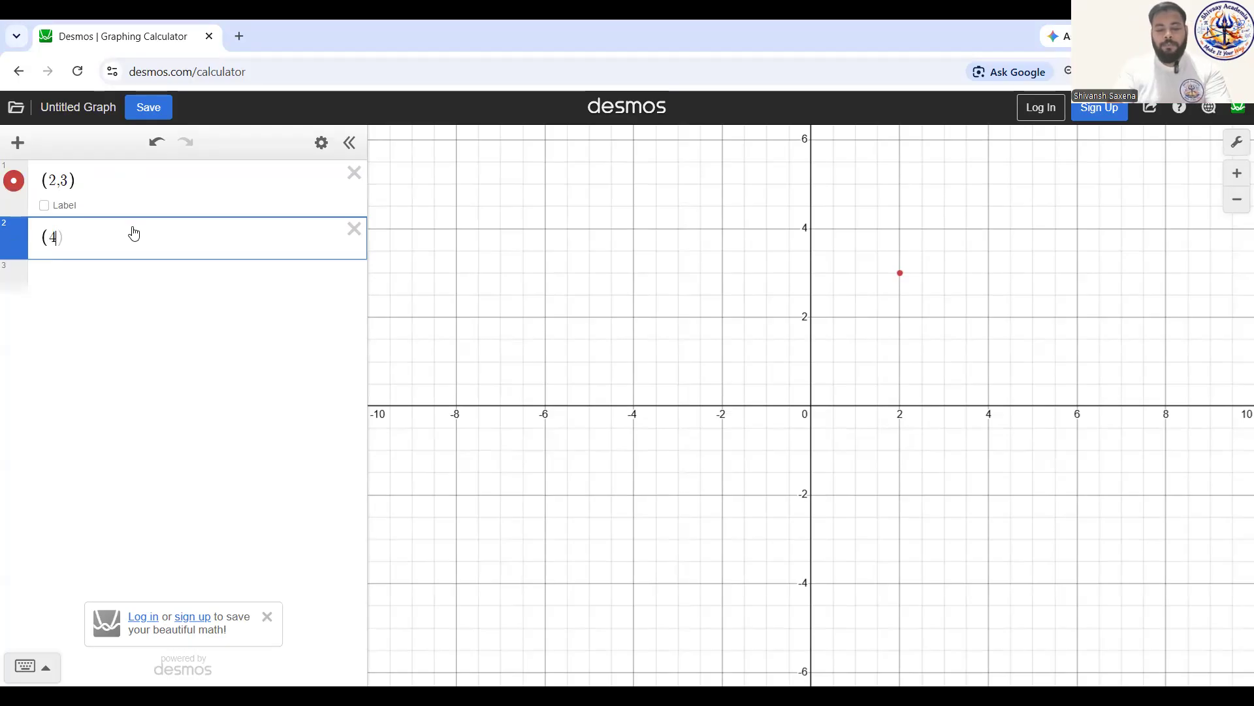
{"action": "type", "text": ",-9)"}
Step: Show the coordinate labels of both plotted points on the graph
{"action": "scroll", "coordinate": [543, 402], "scroll_direction": "down", "scroll_amount": 5}
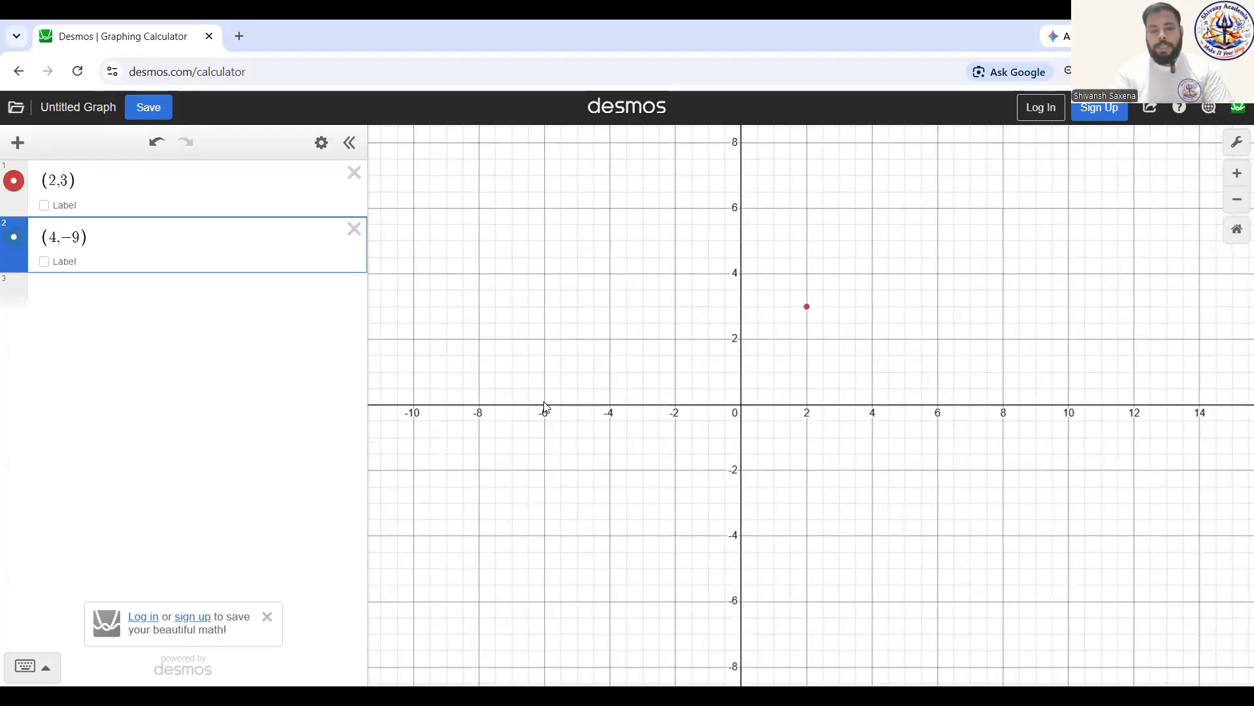
{"action": "left_click", "coordinate": [734, 574]}
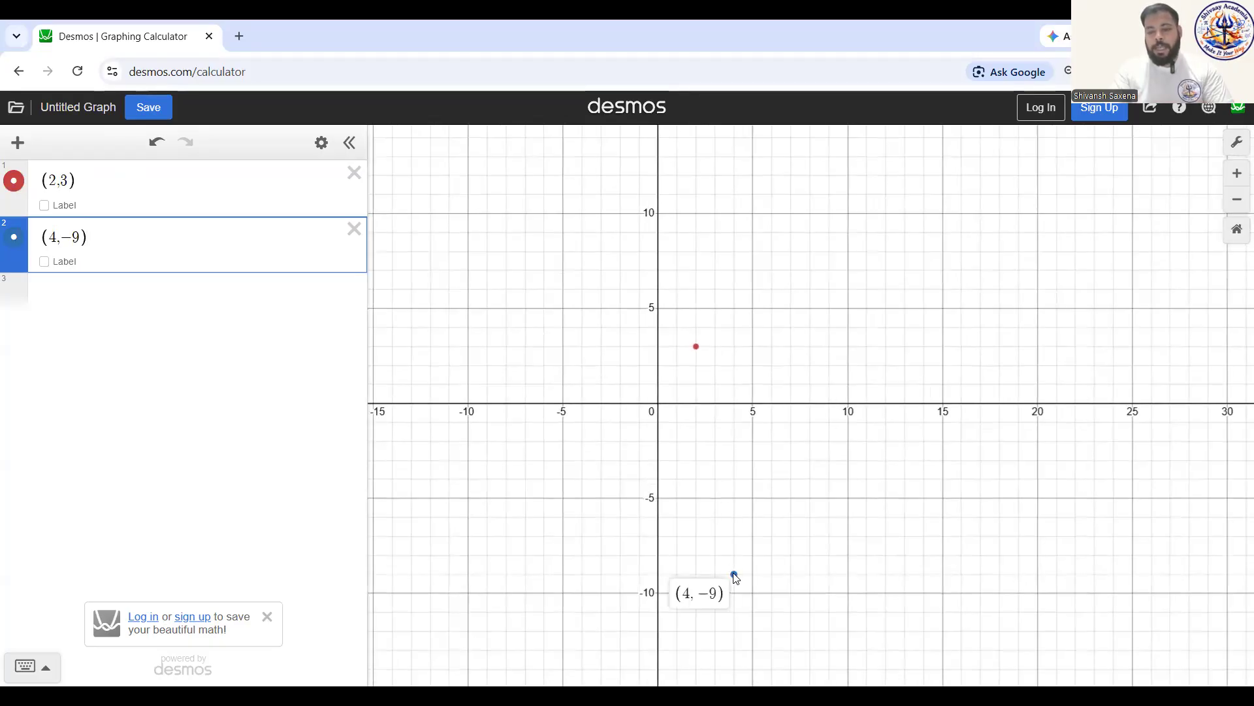
{"action": "left_click", "coordinate": [697, 350]}
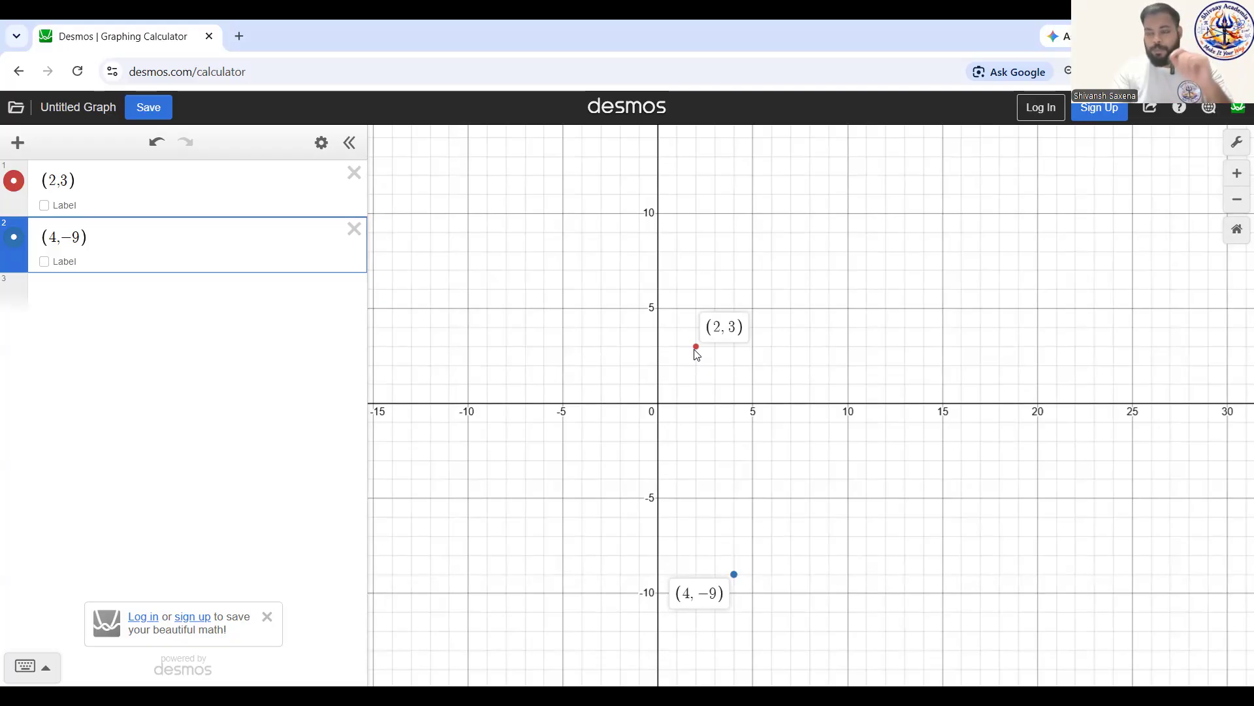
Step: Delete both point expressions and insert an empty table in the expression list
{"action": "left_click", "coordinate": [354, 173]}
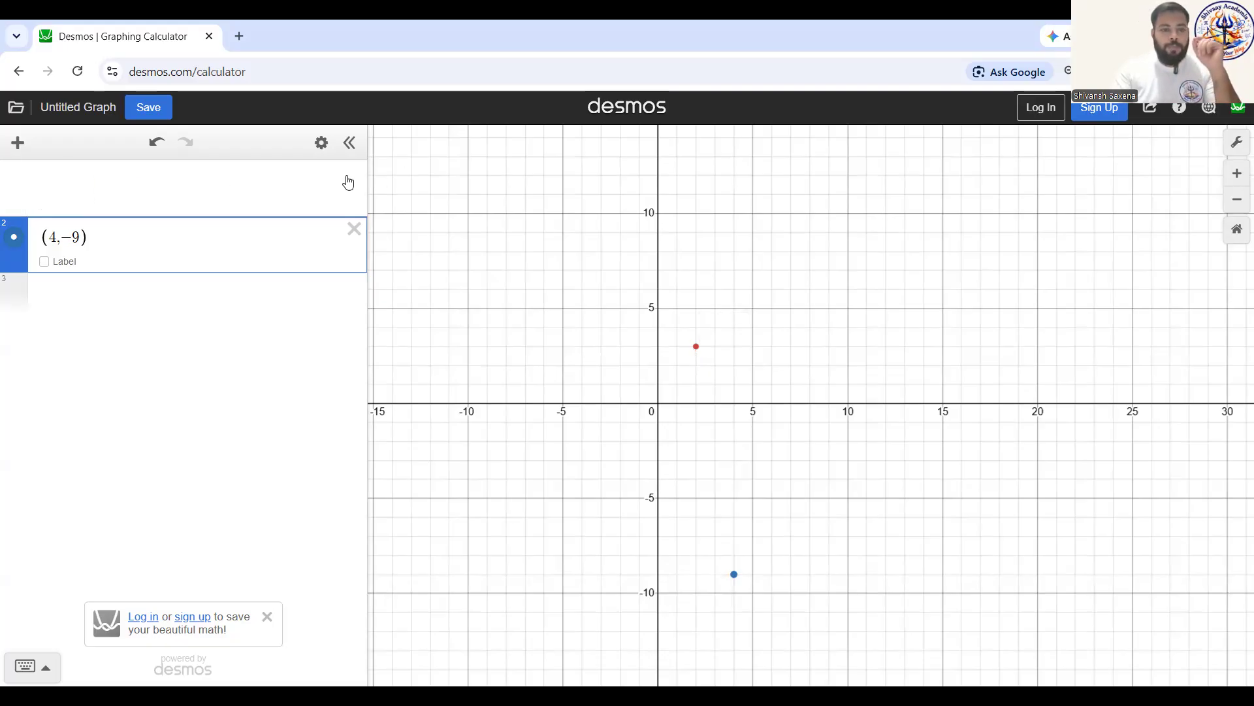
{"action": "left_click", "coordinate": [350, 177]}
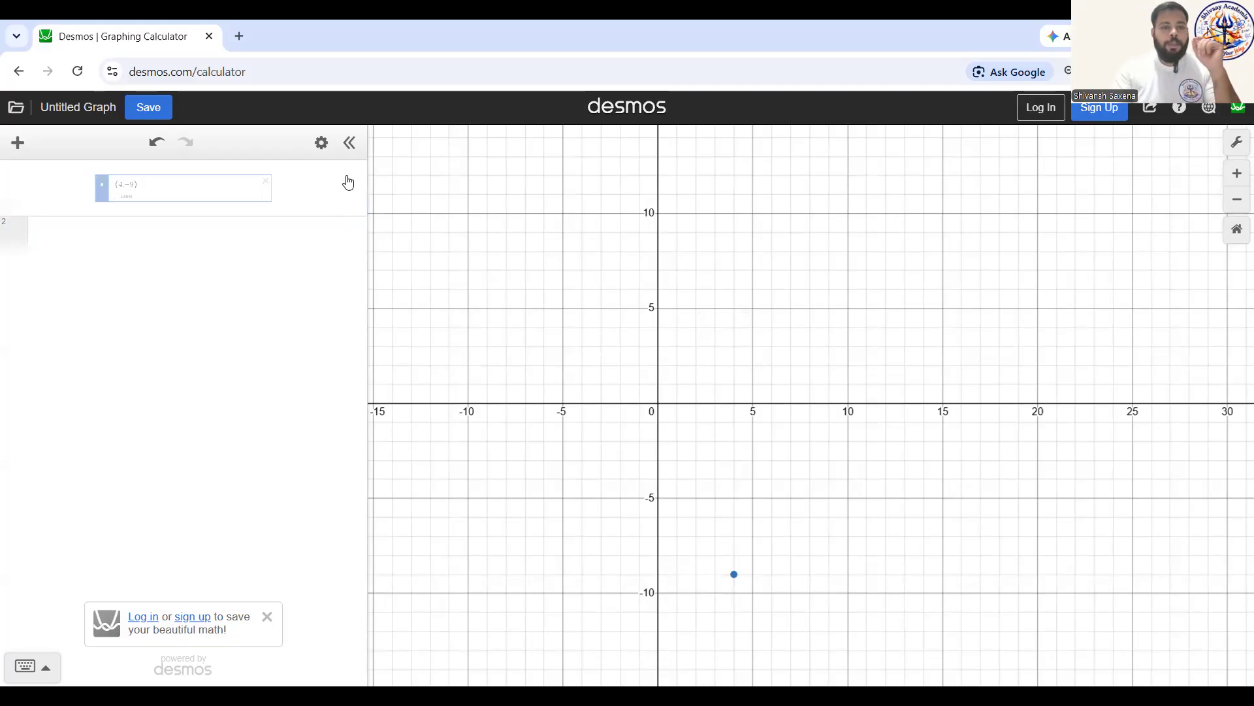
{"action": "left_click", "coordinate": [17, 144]}
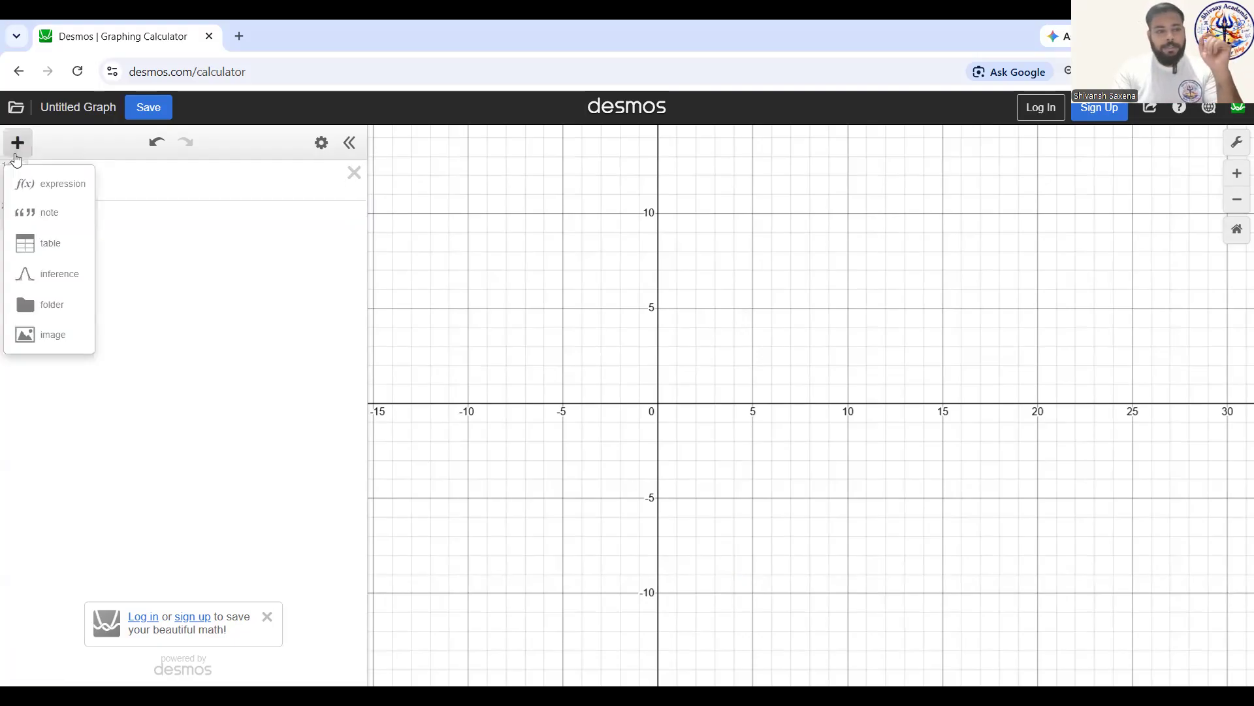
{"action": "left_click", "coordinate": [40, 245]}
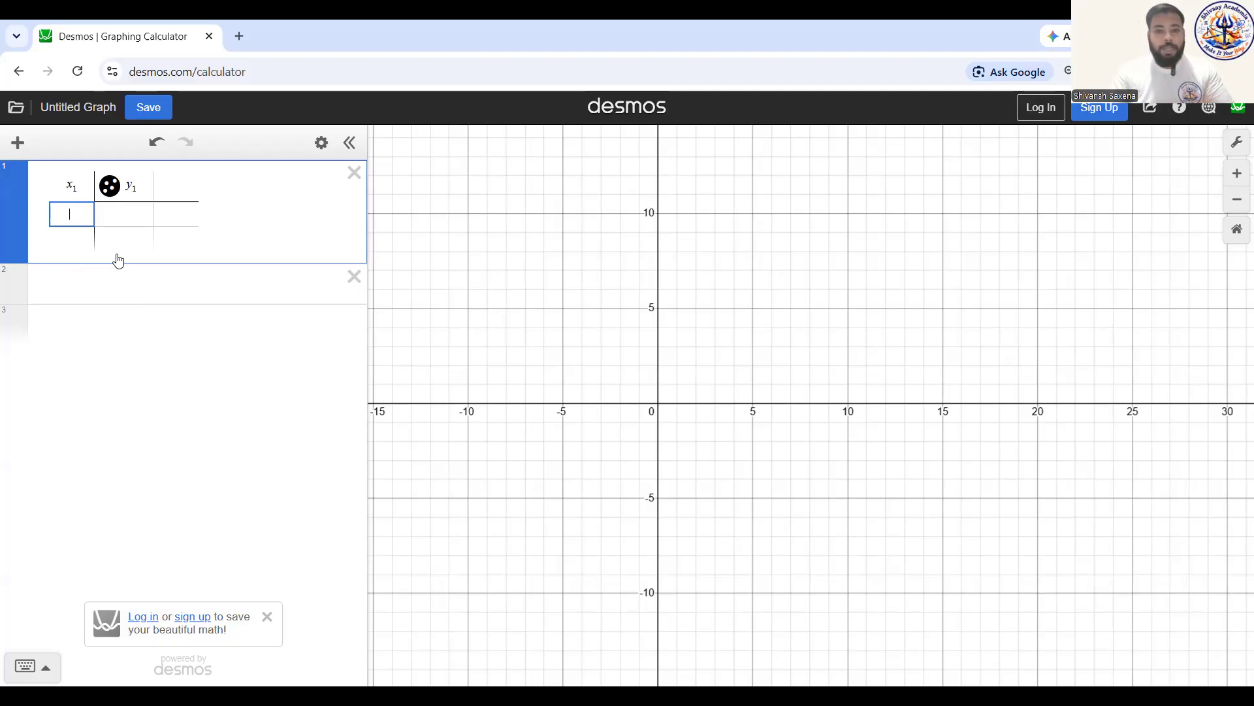
Step: Fill the table with the x-y pairs 2, 3 and 4, -9
{"action": "type", "text": "2"}
{"action": "key", "text": "Tab"}
{"action": "type", "text": "3"}
{"action": "key", "text": "Return"}
{"action": "key", "text": "Left"}
{"action": "type", "text": "4-"}
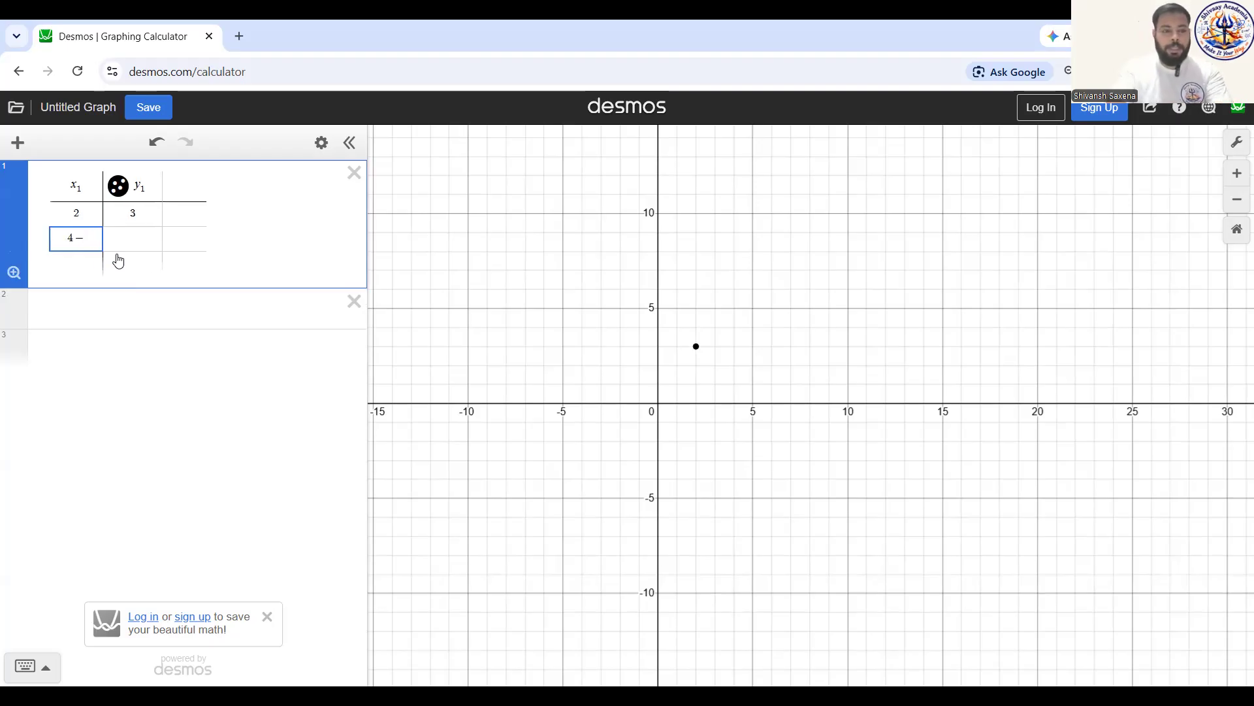
{"action": "key", "text": "BackSpace"}
{"action": "key", "text": "Tab"}
{"action": "type", "text": "-9"}
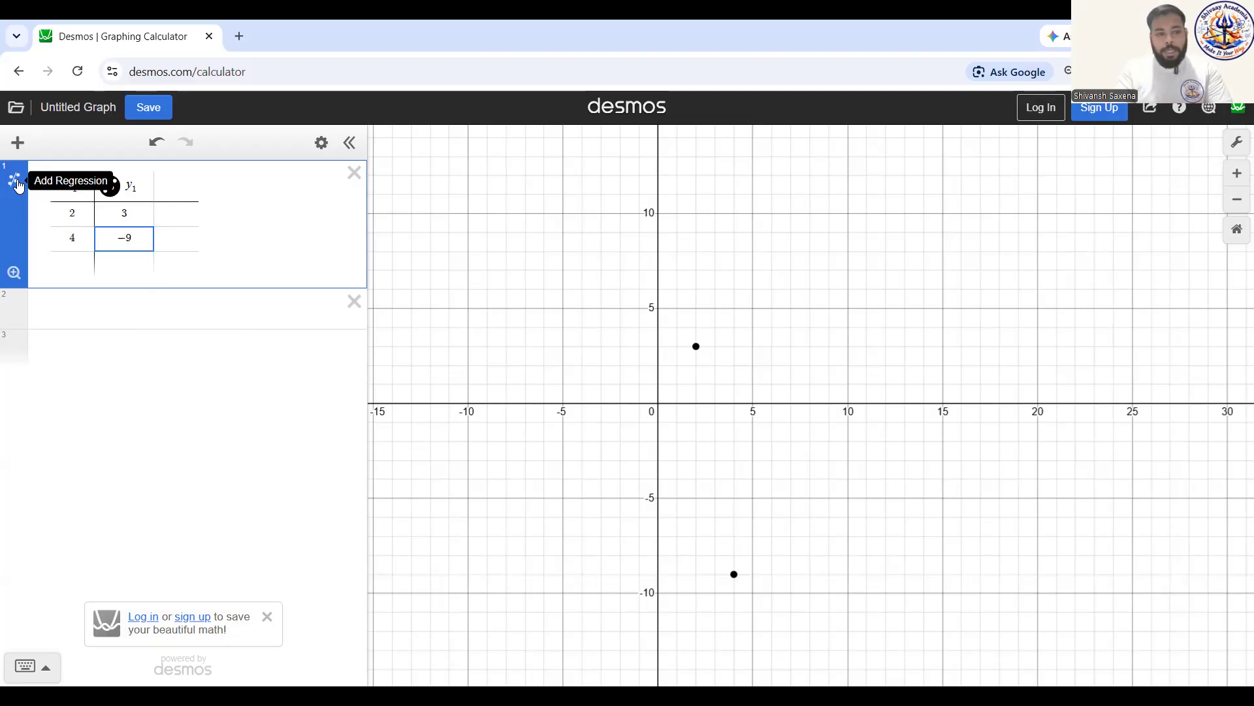
Step: Add a linear regression to the table's data
{"action": "left_click", "coordinate": [15, 182]}
{"action": "left_click_drag", "start_coordinate": [727, 431], "coordinate": [694, 395]}
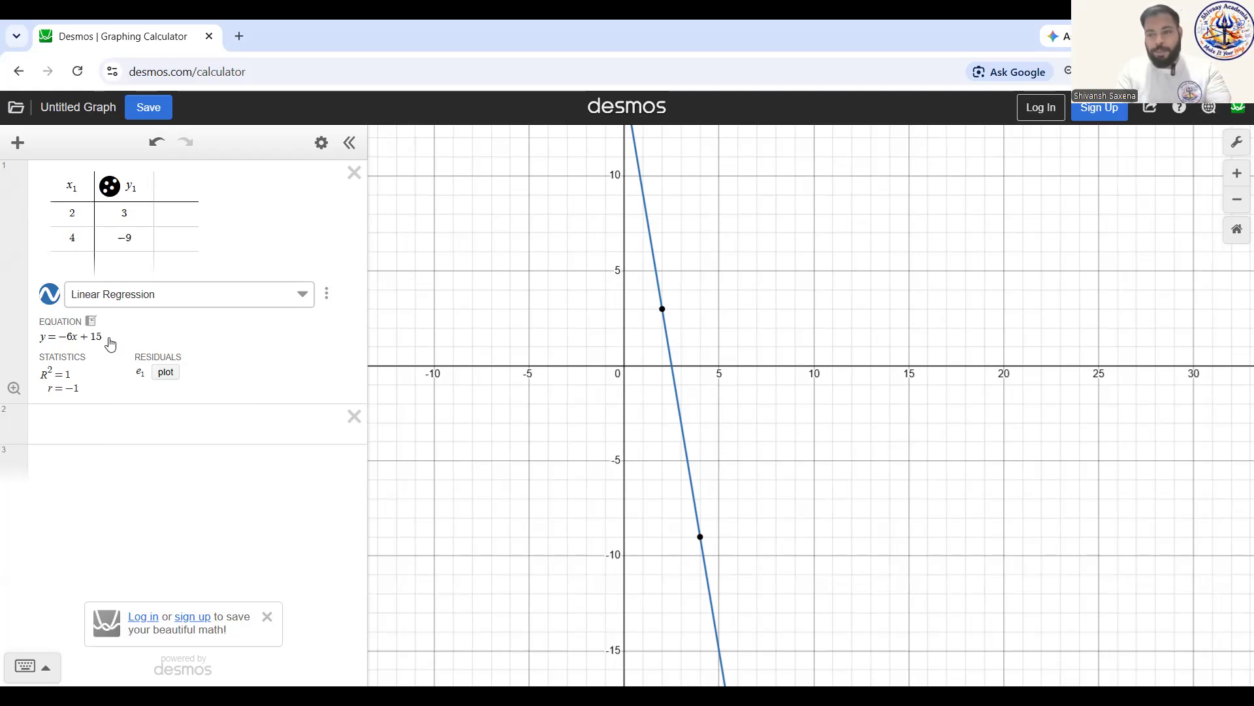
Step: Try the Quadratic, Cubic and Exponential regression types in turn on the table's data
{"action": "left_click", "coordinate": [305, 295]}
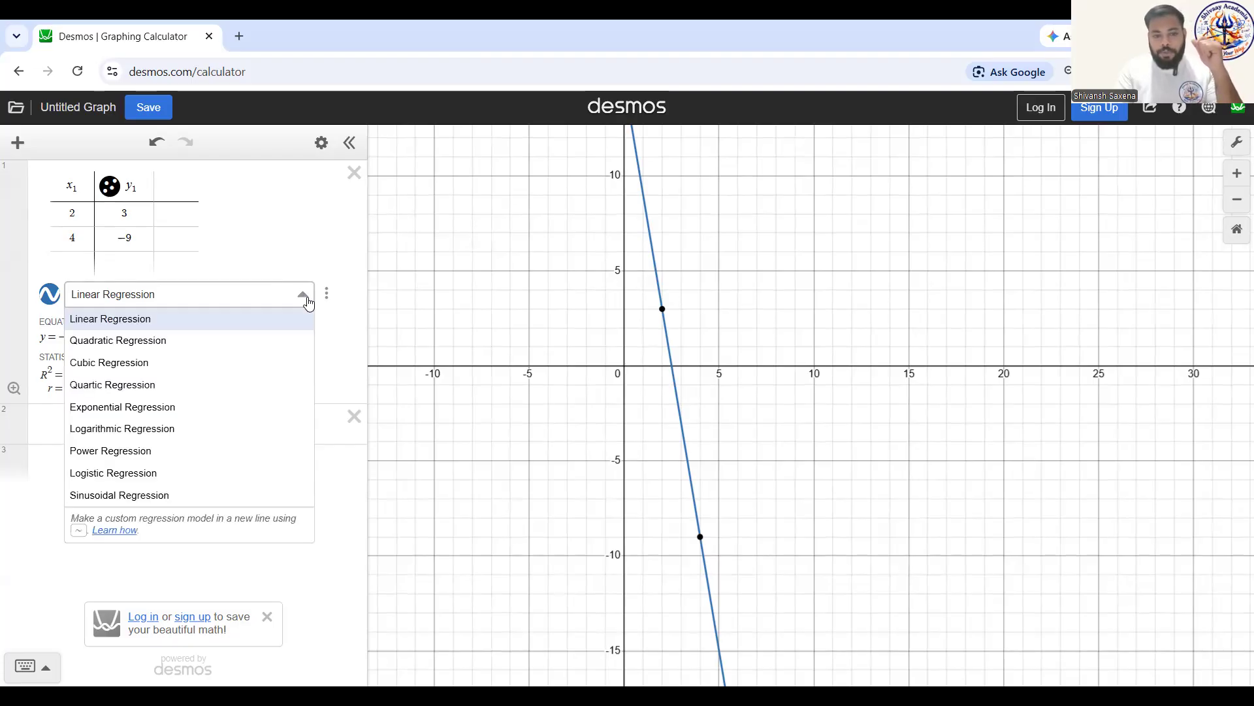
{"action": "left_click", "coordinate": [241, 342]}
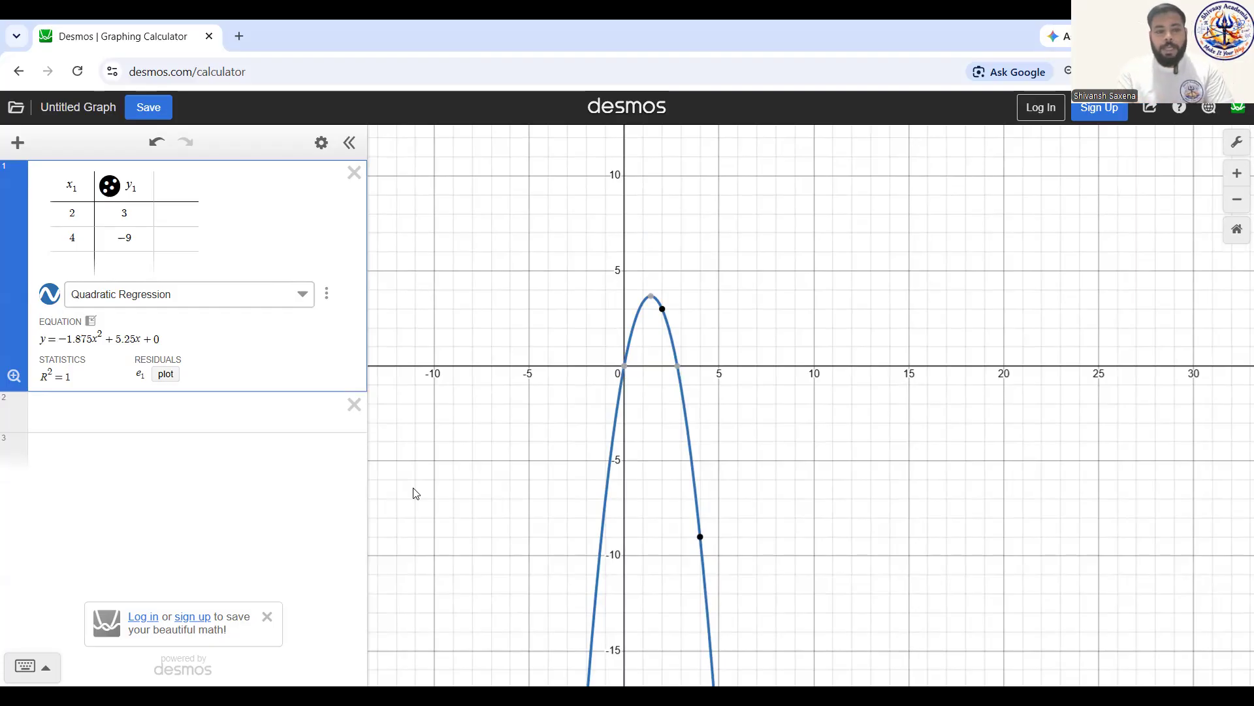
{"action": "left_click", "coordinate": [295, 294]}
{"action": "left_click", "coordinate": [241, 363]}
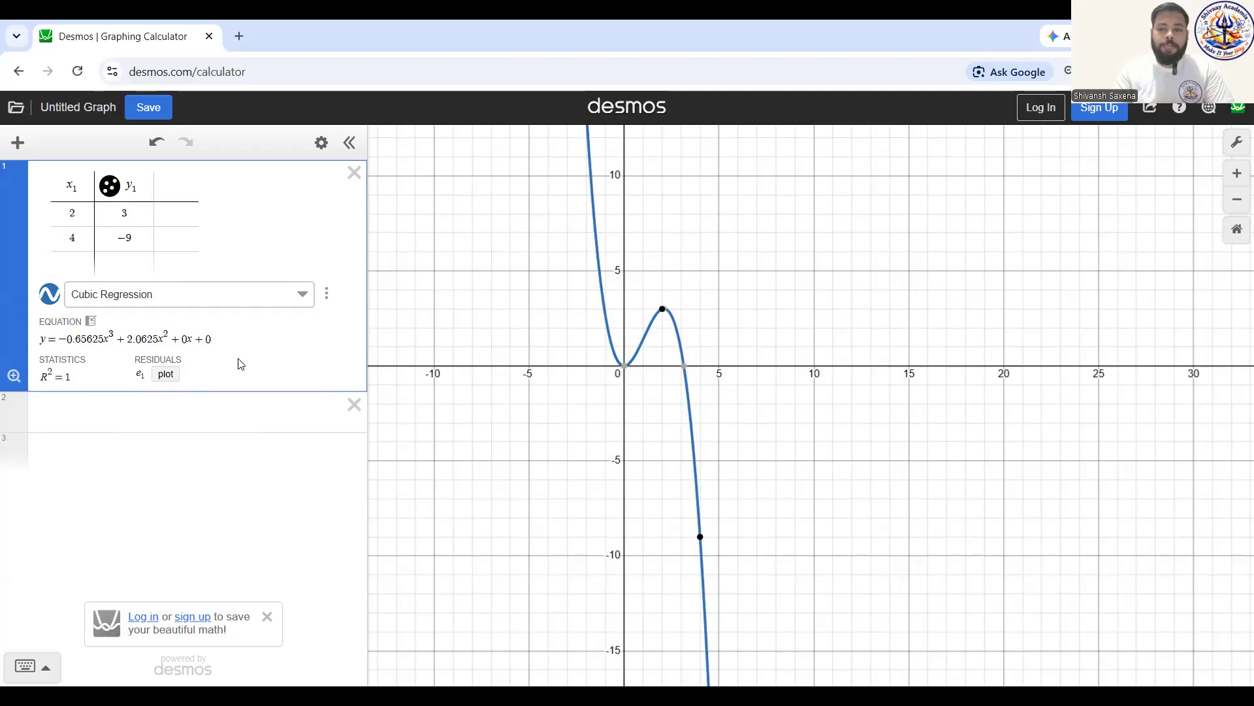
{"action": "left_click", "coordinate": [291, 294]}
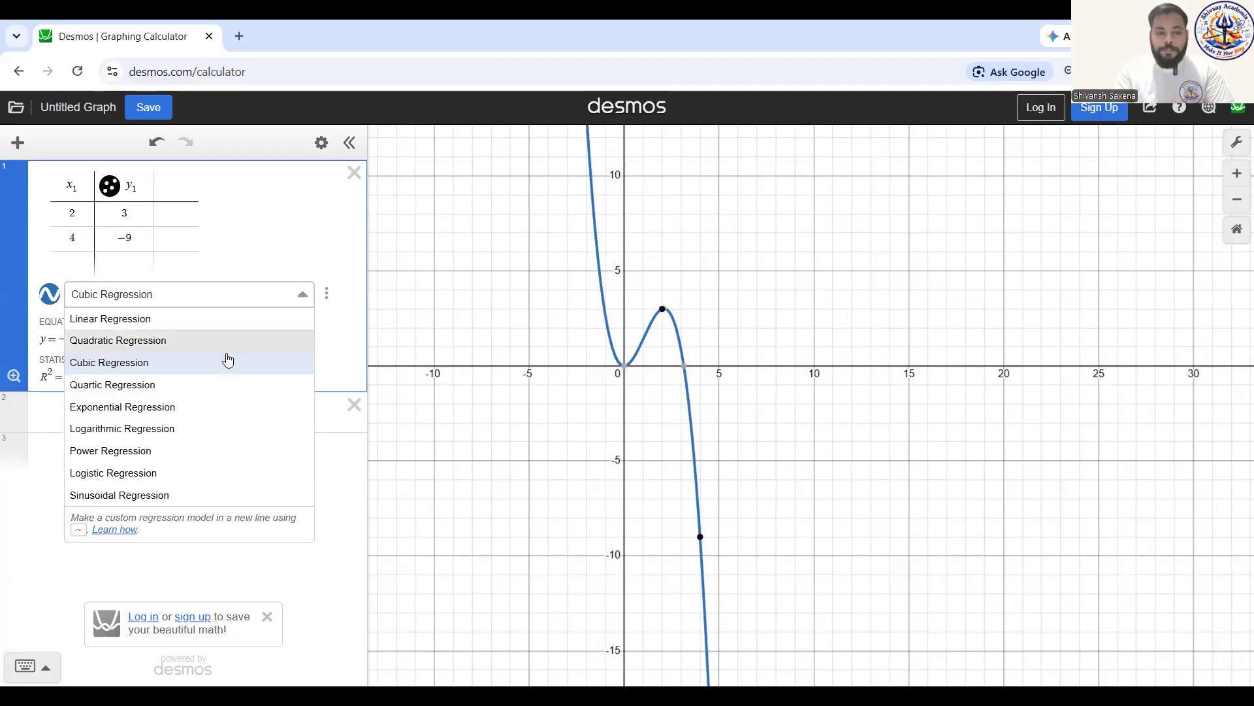
{"action": "left_click", "coordinate": [208, 412]}
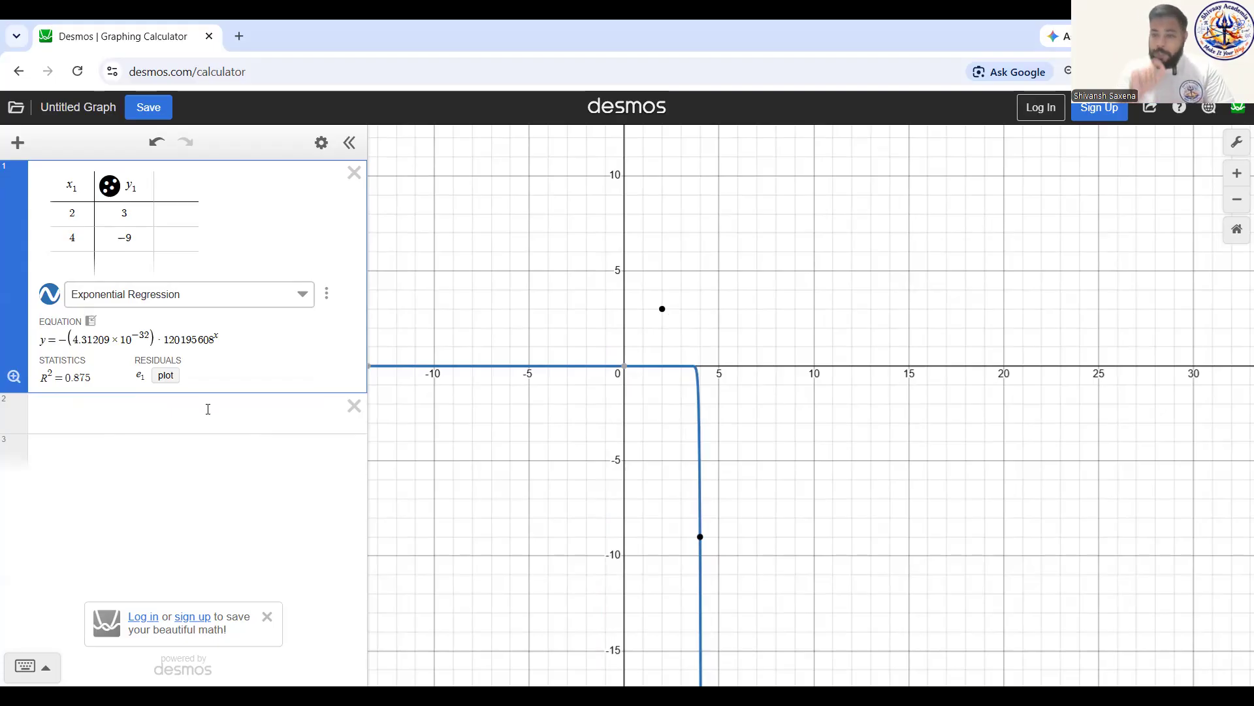
Step: Change the table's regression type to Logarithmic Regression and inspect a wider range of its curve
{"action": "left_click", "coordinate": [224, 302]}
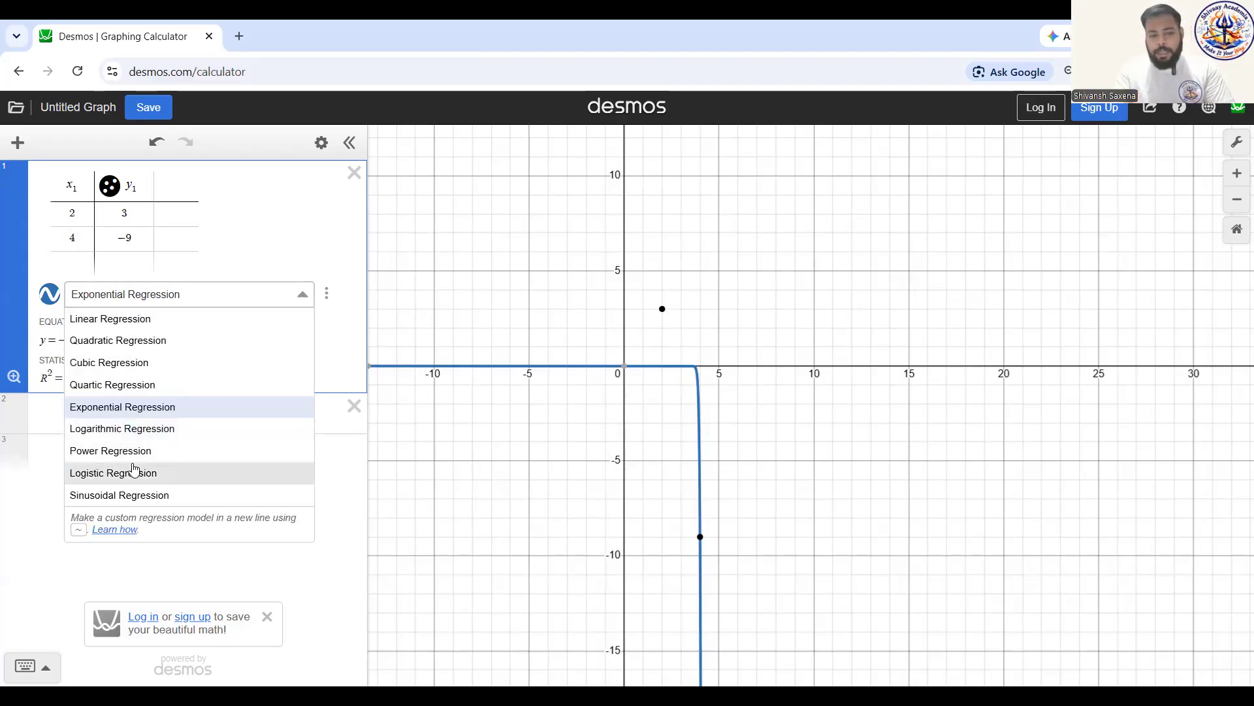
{"action": "left_click", "coordinate": [176, 434]}
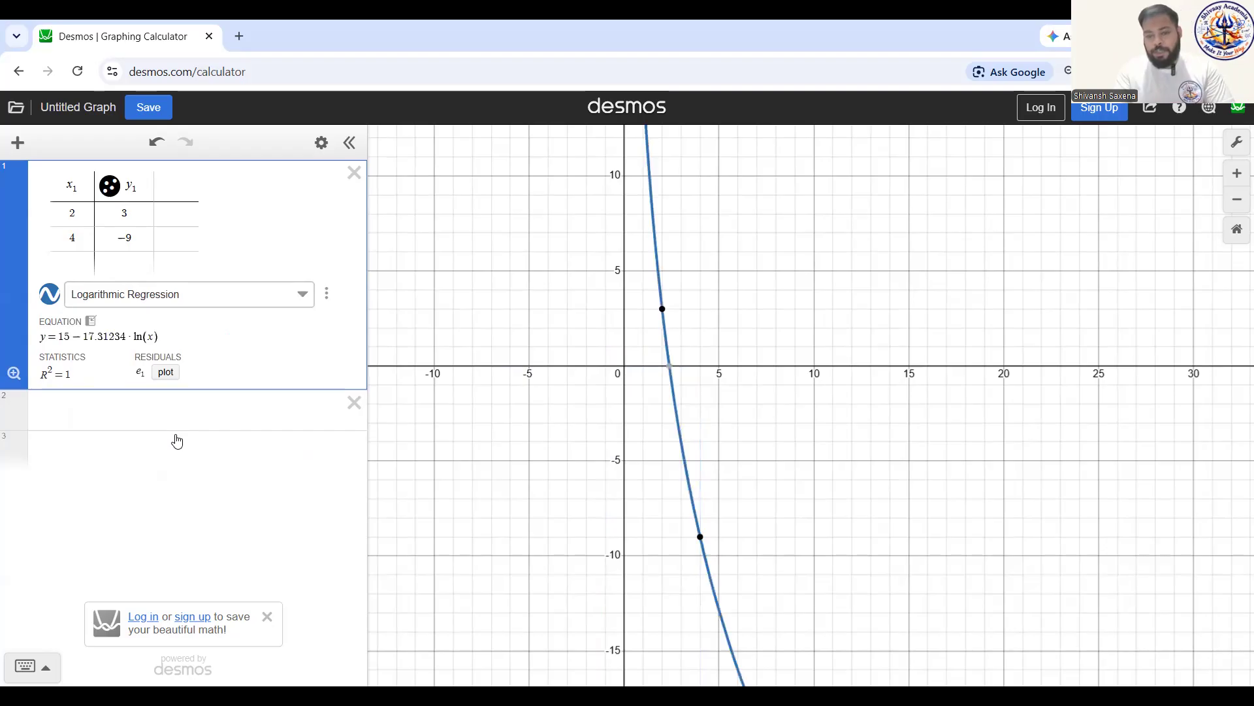
{"action": "scroll", "coordinate": [815, 457], "scroll_direction": "down", "scroll_amount": 6}
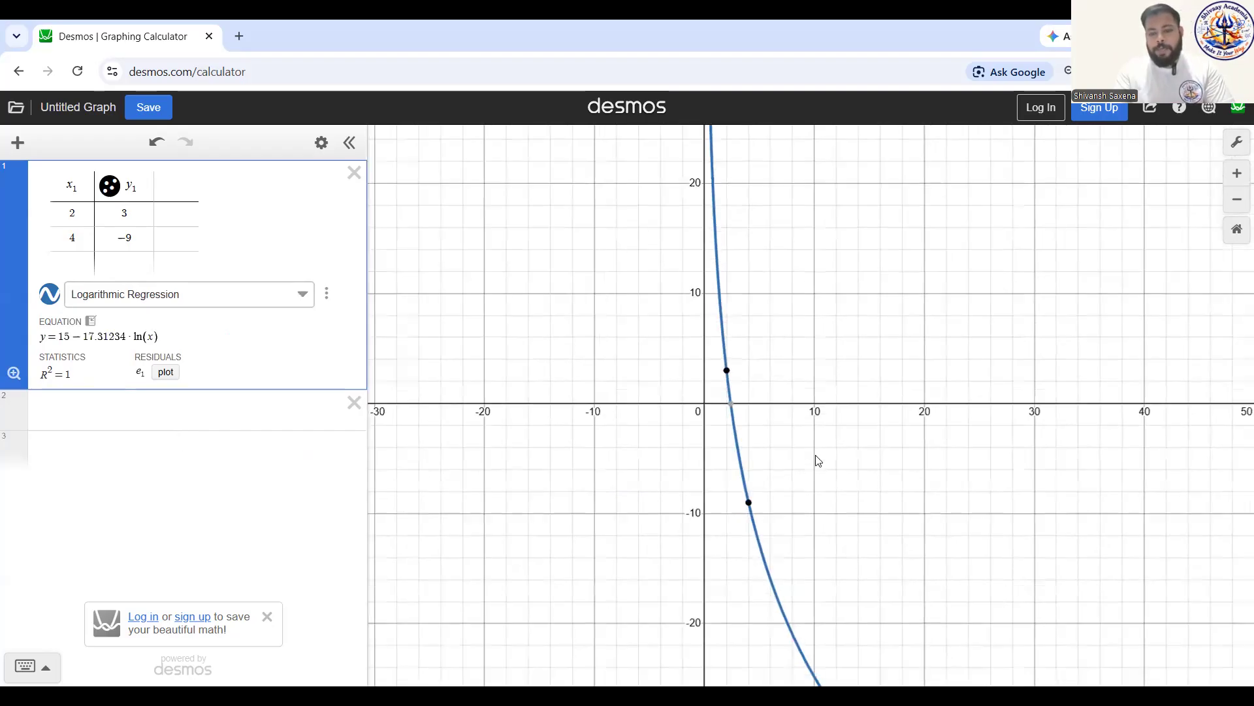
{"action": "scroll", "coordinate": [816, 456], "scroll_direction": "down", "scroll_amount": 5}
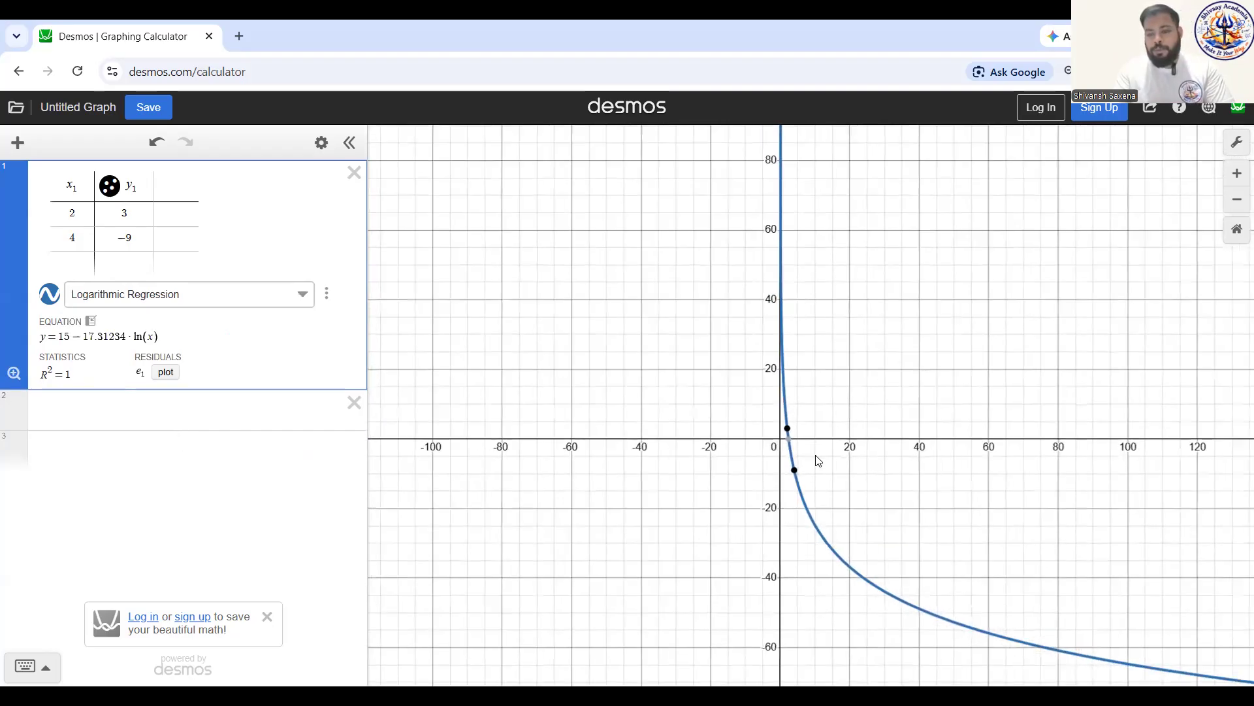